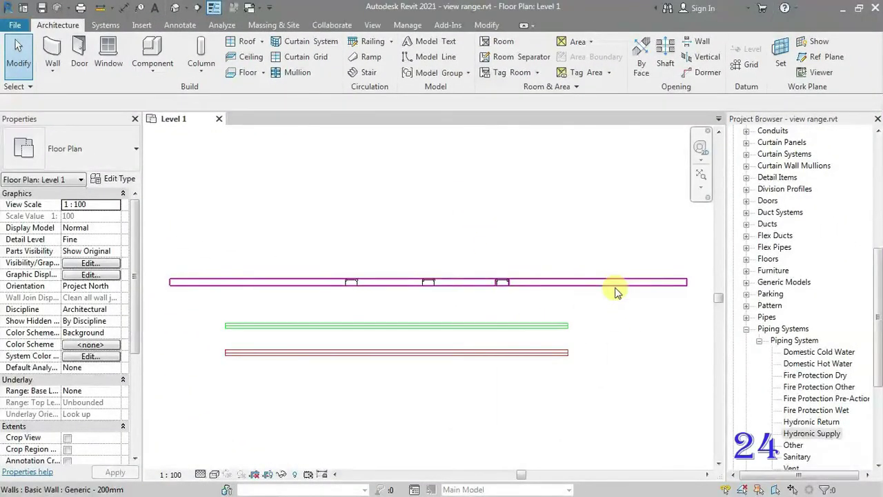
Draw a test wall, undo it, then select the upper green pipe to read its System Type
{"action": "left_click", "coordinate": [530, 271]}
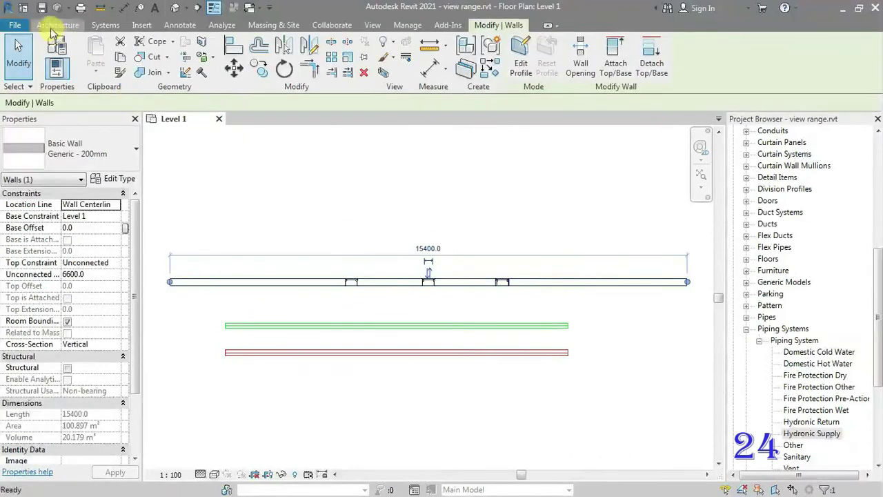
{"action": "key", "text": "Escape"}
{"action": "left_click", "coordinate": [55, 55]}
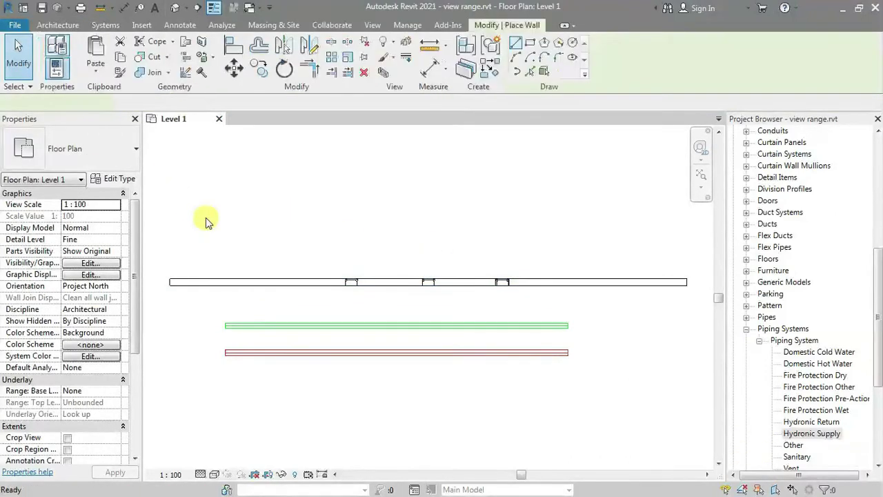
{"action": "left_click", "coordinate": [205, 217]}
{"action": "left_click", "coordinate": [357, 217]}
{"action": "key", "text": "Escape"}
{"action": "key", "text": "Escape"}
{"action": "key", "text": "ctrl+z"}
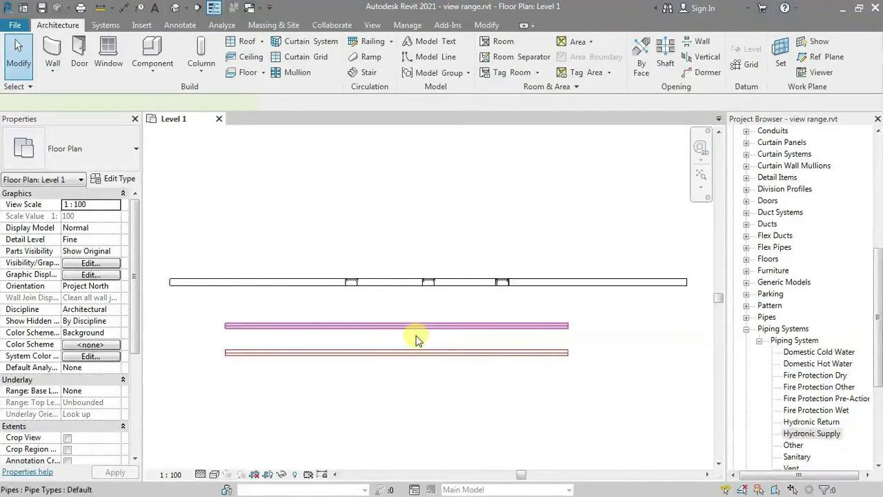
{"action": "left_click", "coordinate": [456, 327]}
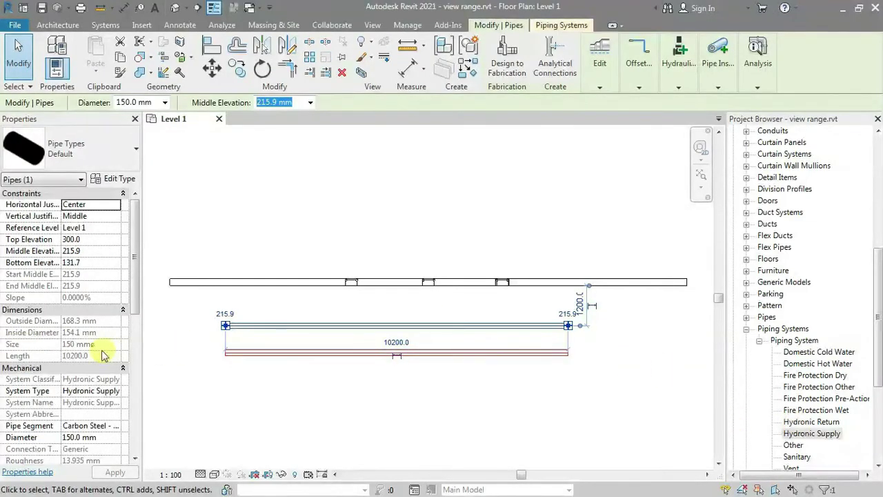
Clear the green line-colour override in the Hydronic Supply system type's graphic overrides
{"action": "double_click", "coordinate": [820, 433]}
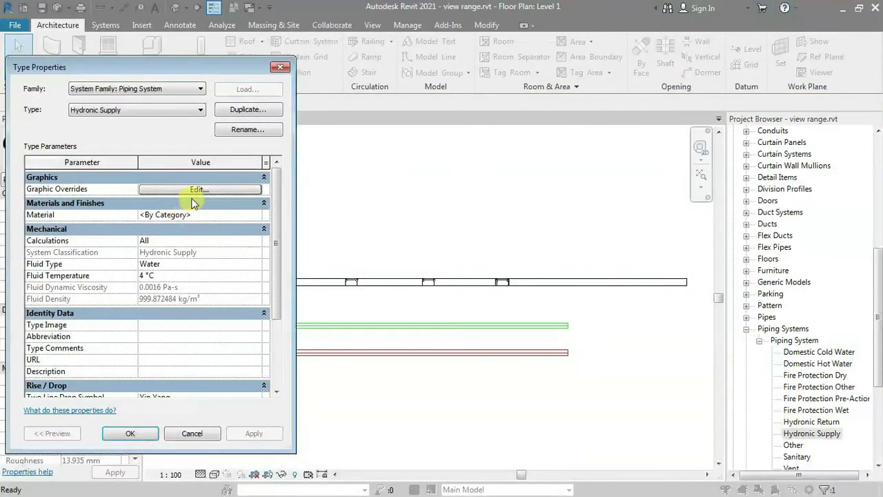
{"action": "left_click", "coordinate": [196, 189]}
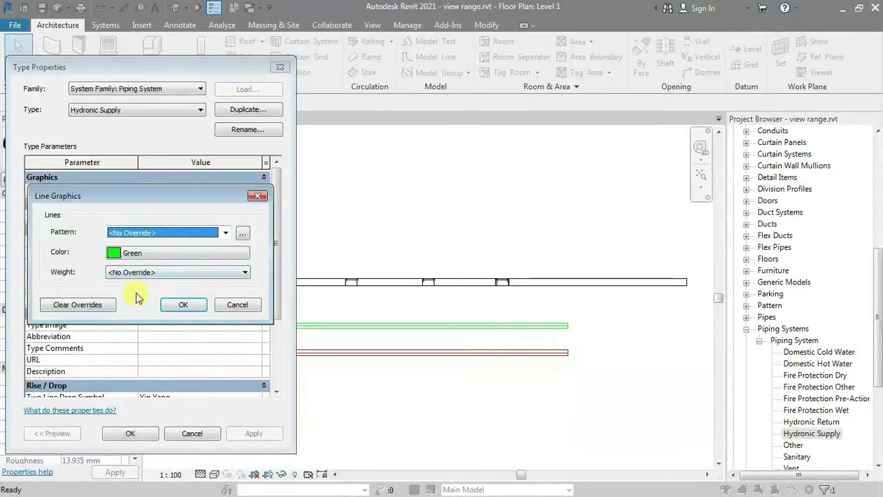
{"action": "left_click", "coordinate": [77, 304]}
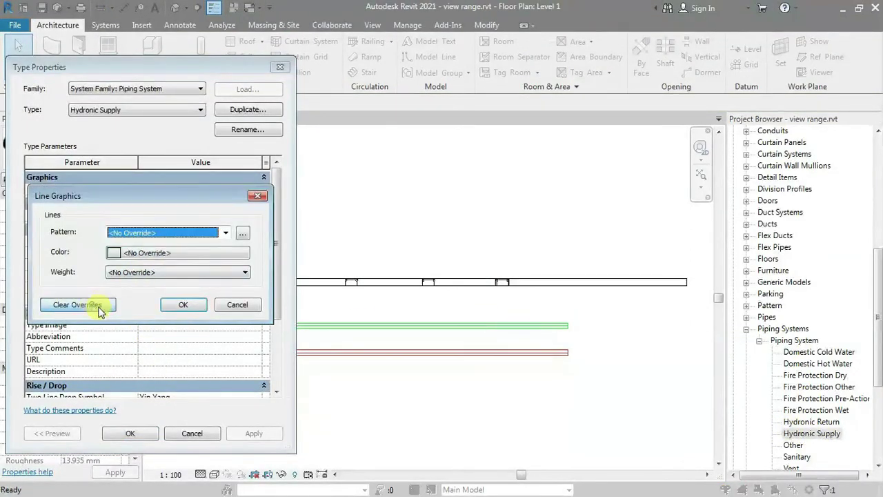
{"action": "left_click", "coordinate": [192, 308]}
{"action": "left_click", "coordinate": [129, 433]}
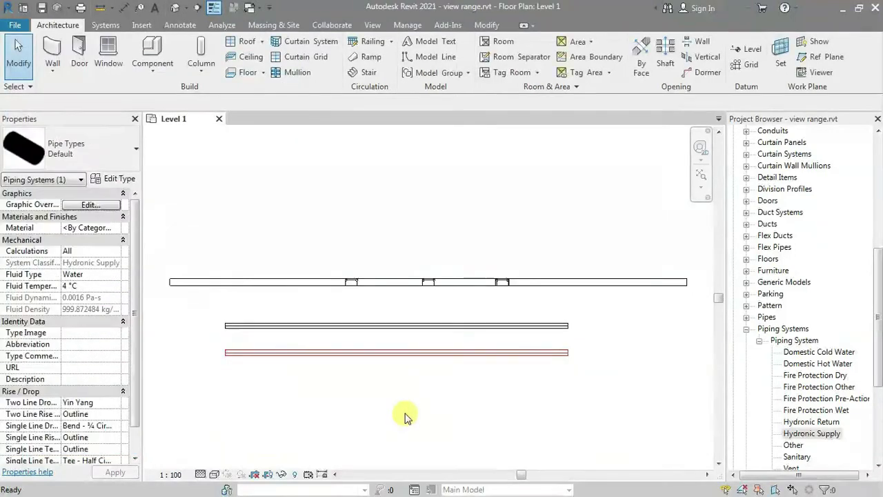
{"action": "left_click", "coordinate": [405, 413]}
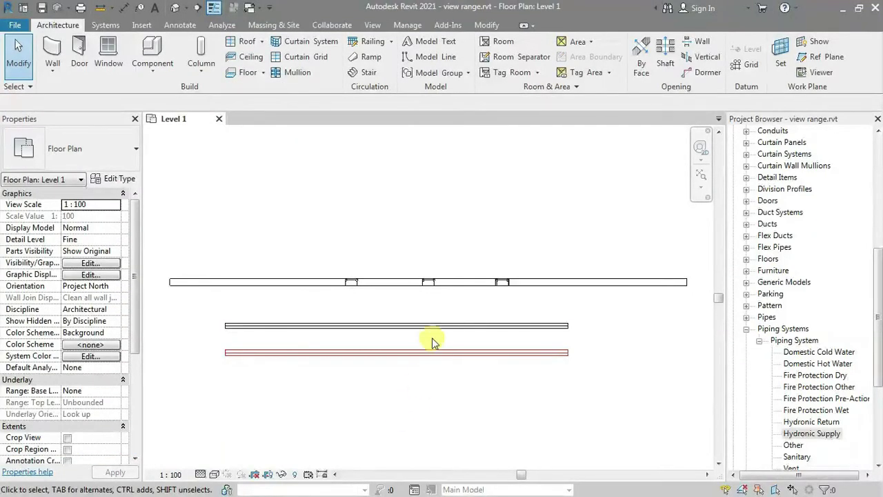
In Object Styles, give the Walls category a Magenta line colour
{"action": "left_click", "coordinate": [409, 25]}
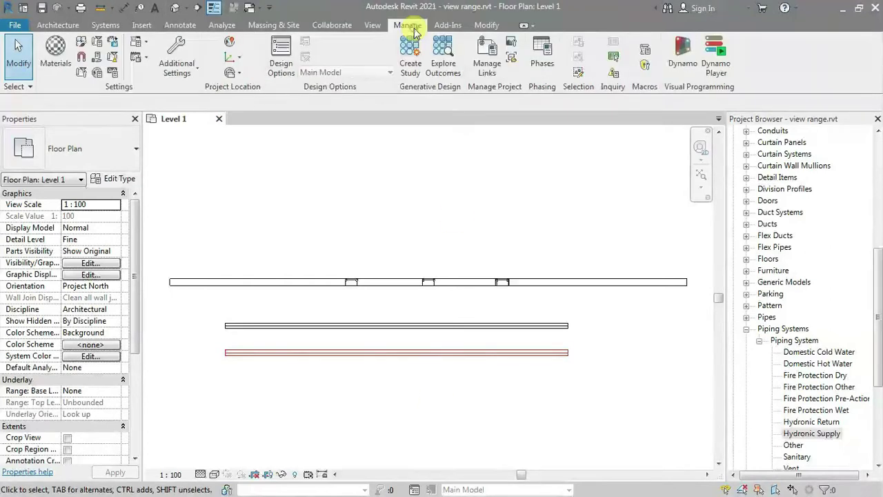
{"action": "left_click", "coordinate": [79, 43]}
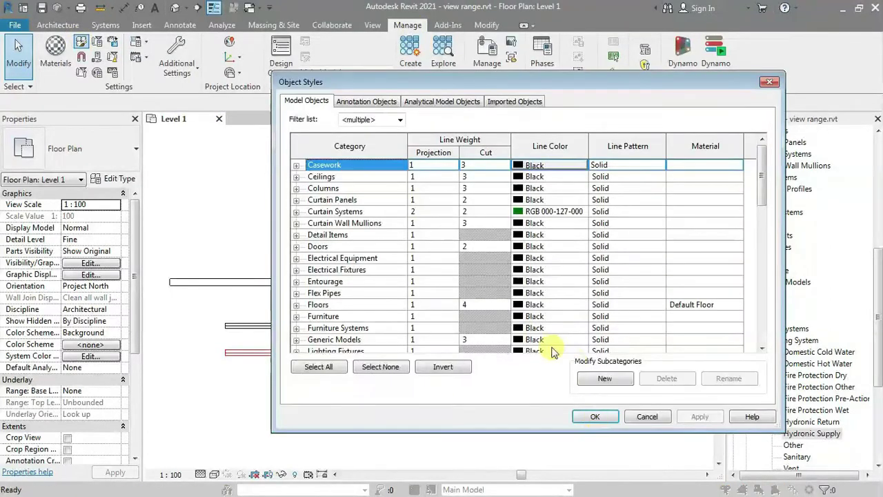
{"action": "scroll", "coordinate": [369, 276], "scroll_direction": "down", "scroll_amount": 10}
{"action": "left_click", "coordinate": [380, 328]}
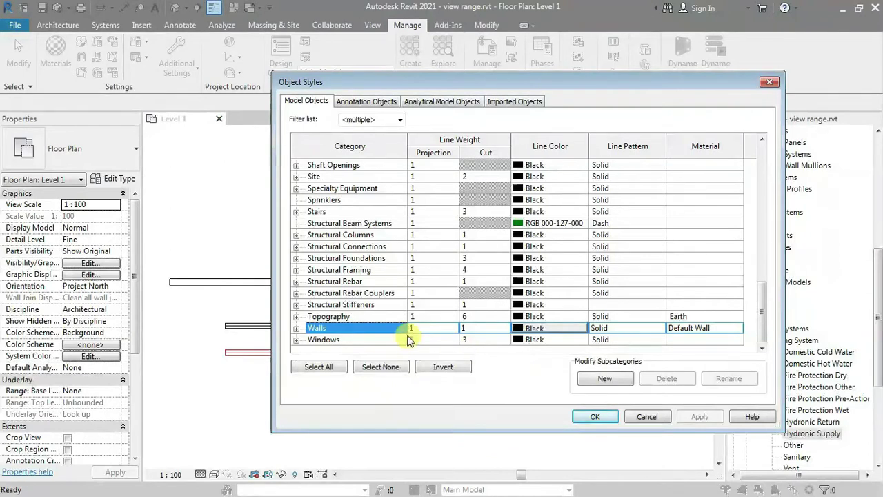
{"action": "left_click", "coordinate": [524, 330]}
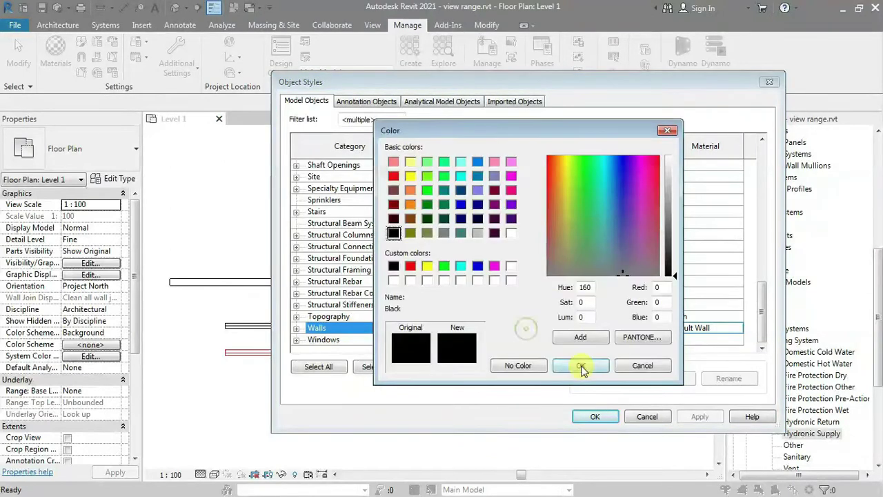
{"action": "left_click", "coordinate": [494, 266]}
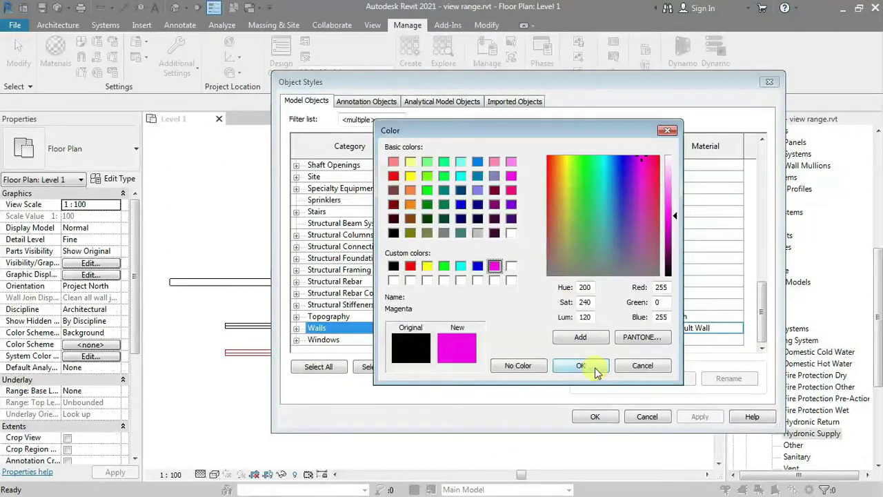
{"action": "left_click", "coordinate": [580, 366]}
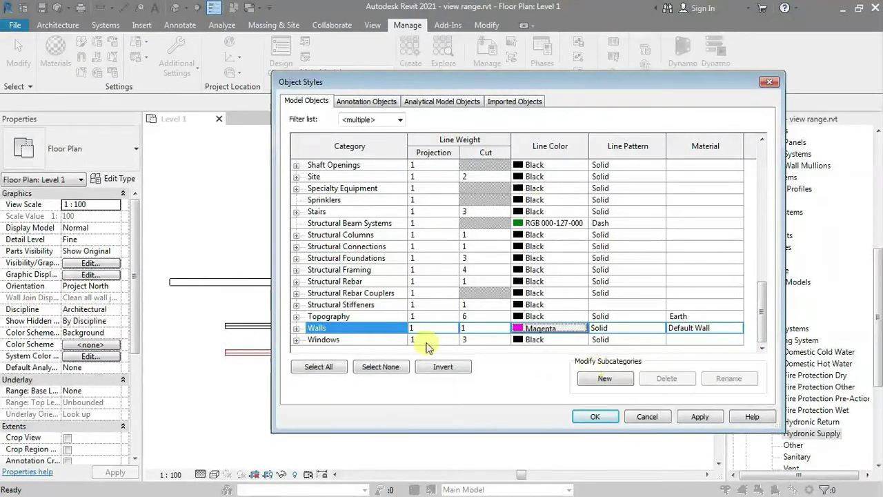
Expand Walls to review its subcategories, which stay Black, then collapse it
{"action": "left_click", "coordinate": [296, 329]}
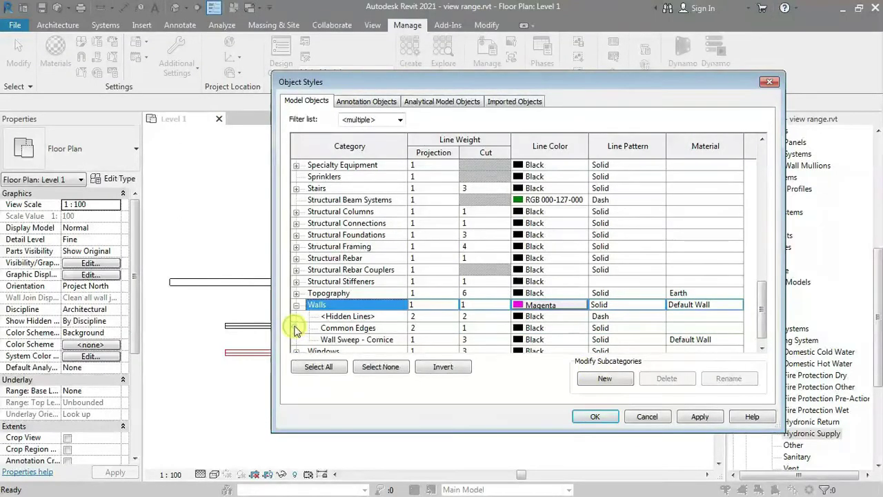
{"action": "left_click", "coordinate": [358, 317]}
{"action": "left_click", "coordinate": [360, 331]}
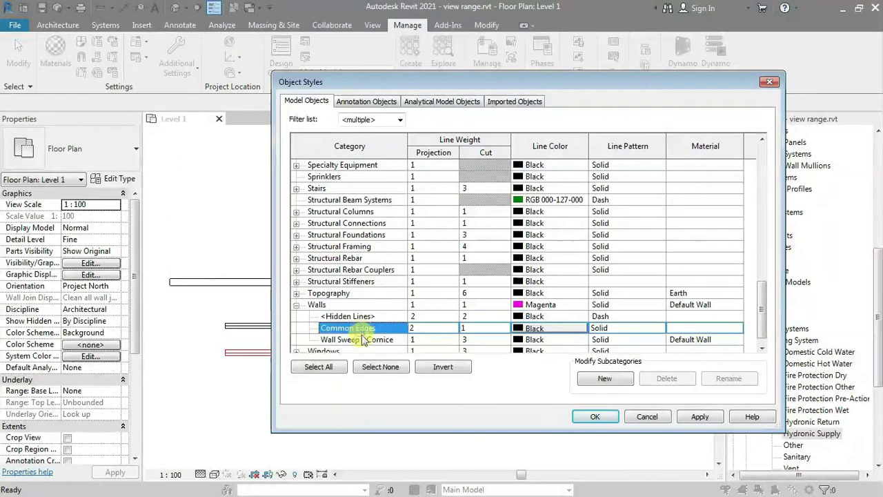
{"action": "left_click", "coordinate": [360, 339]}
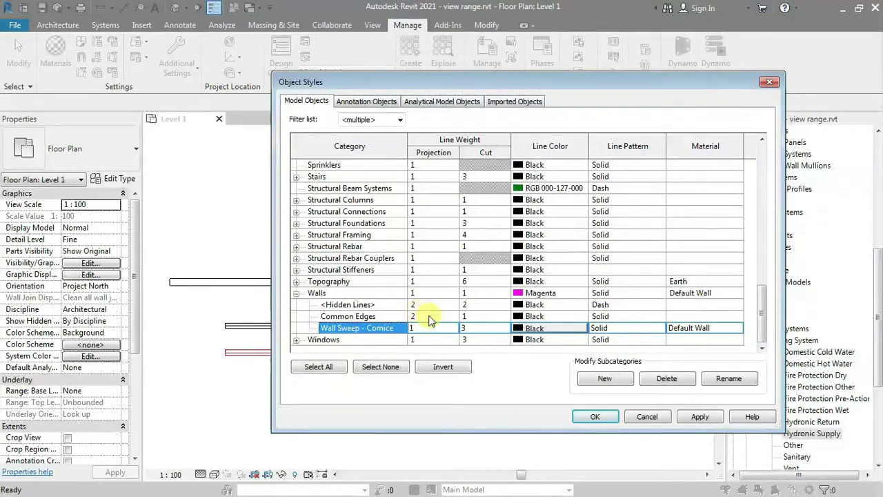
{"action": "left_click", "coordinate": [296, 293]}
{"action": "left_click", "coordinate": [350, 314]}
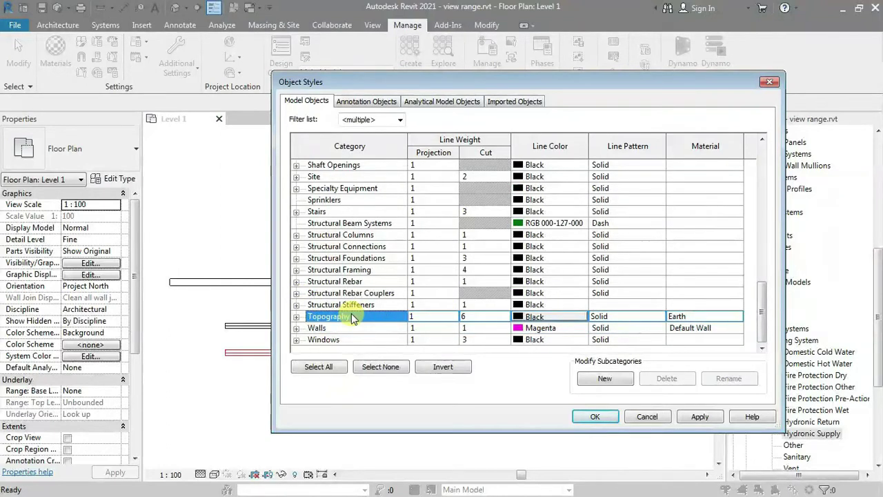
Set the Pipes category line colour to blue
{"action": "scroll", "coordinate": [351, 315], "scroll_direction": "up", "scroll_amount": 4}
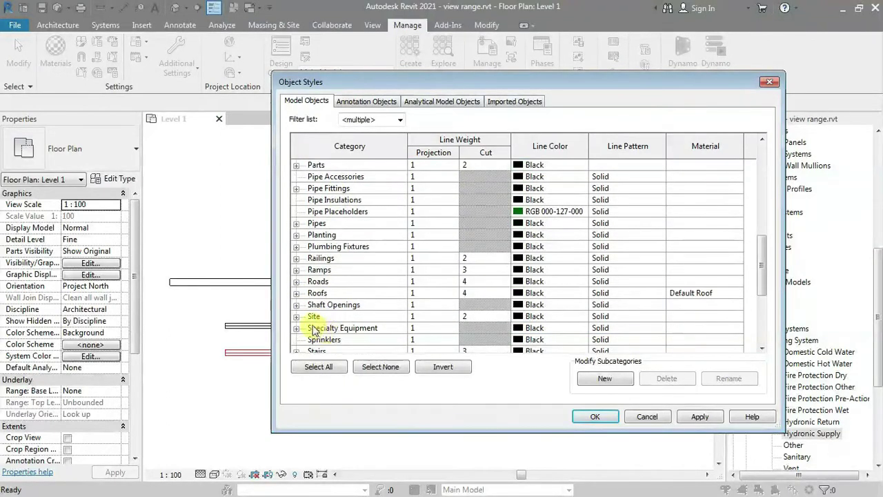
{"action": "scroll", "coordinate": [314, 329], "scroll_direction": "down", "scroll_amount": 1}
{"action": "scroll", "coordinate": [313, 324], "scroll_direction": "down", "scroll_amount": 1}
{"action": "scroll", "coordinate": [315, 317], "scroll_direction": "down", "scroll_amount": 2}
{"action": "scroll", "coordinate": [316, 305], "scroll_direction": "up", "scroll_amount": 2}
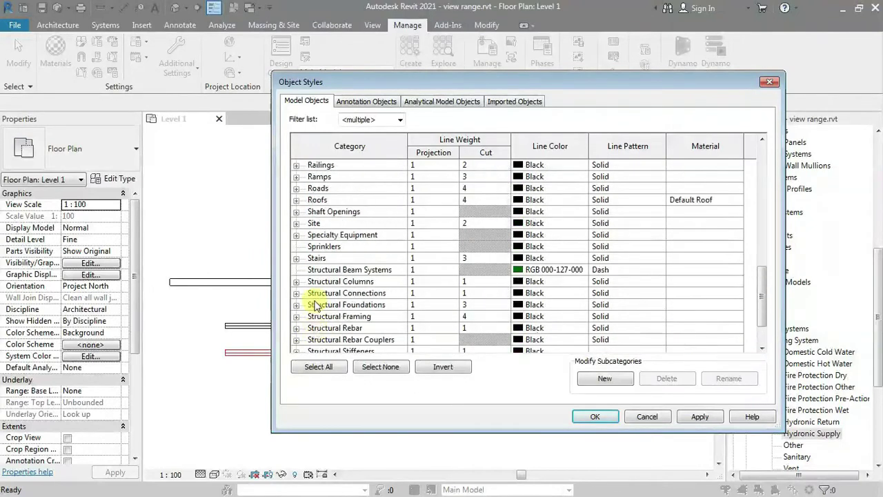
{"action": "scroll", "coordinate": [314, 276], "scroll_direction": "up", "scroll_amount": 2}
{"action": "scroll", "coordinate": [318, 234], "scroll_direction": "up", "scroll_amount": 1}
{"action": "left_click", "coordinate": [317, 200]}
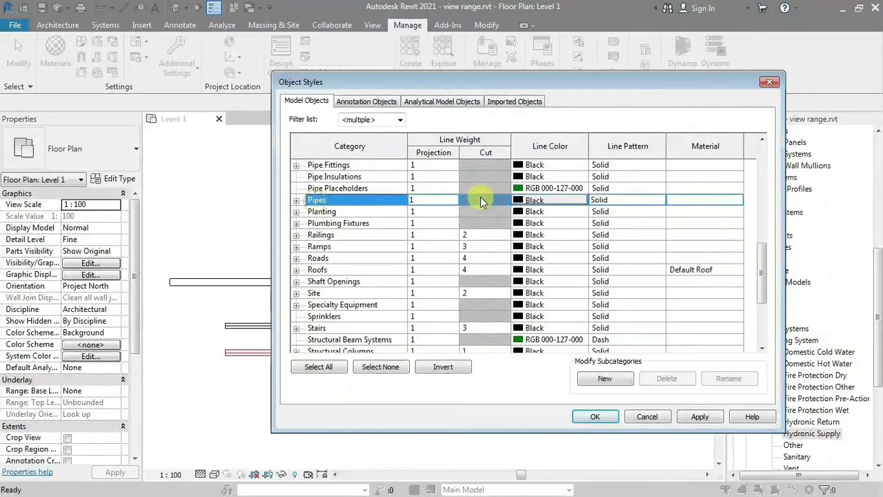
{"action": "left_click", "coordinate": [531, 200]}
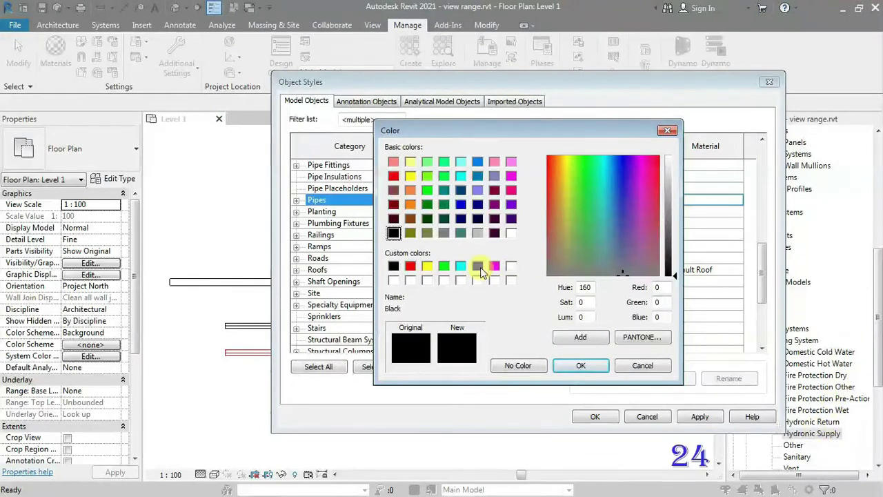
{"action": "left_click", "coordinate": [479, 266]}
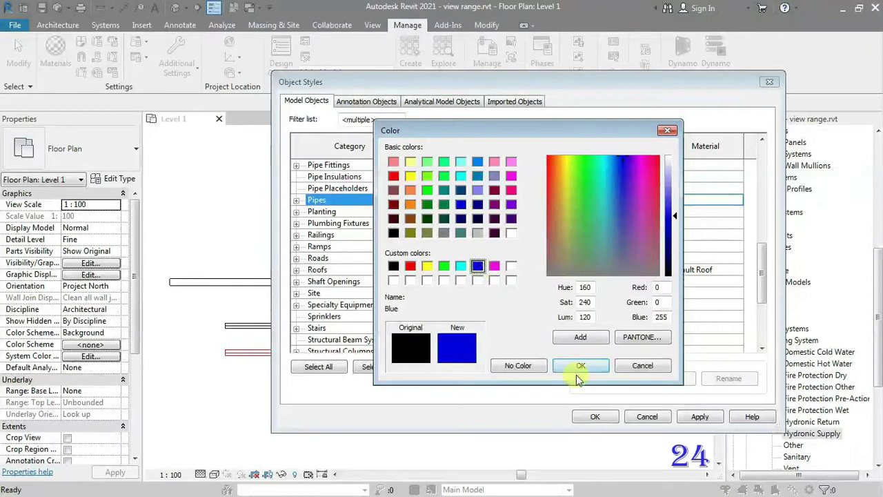
{"action": "left_click", "coordinate": [581, 367]}
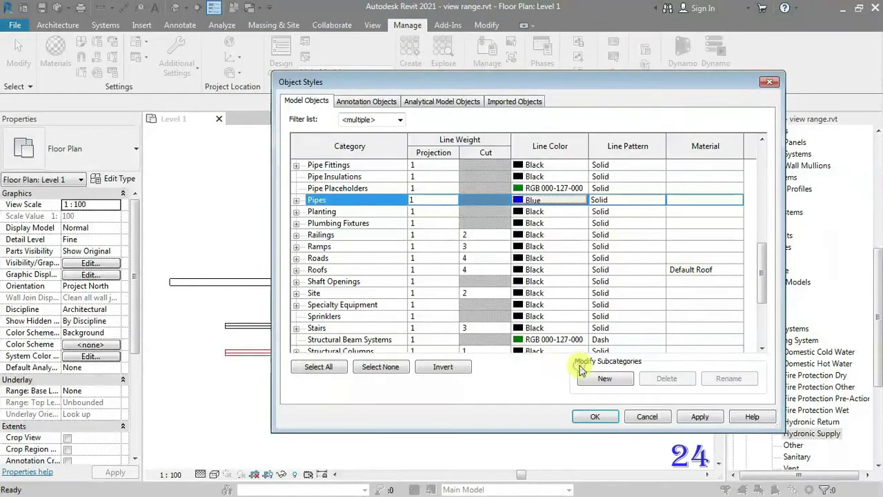
Give the pipe Center Line subcategory a light gray colour with luminance 166
{"action": "left_click", "coordinate": [296, 200]}
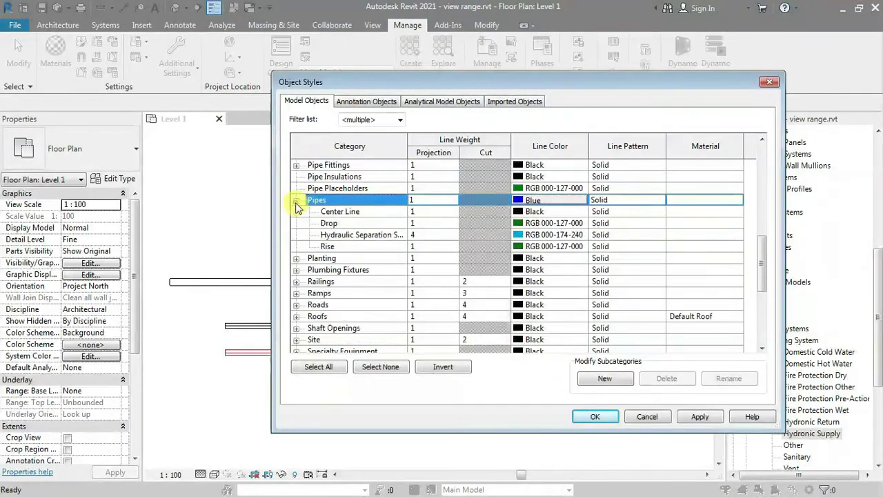
{"action": "left_click", "coordinate": [349, 214]}
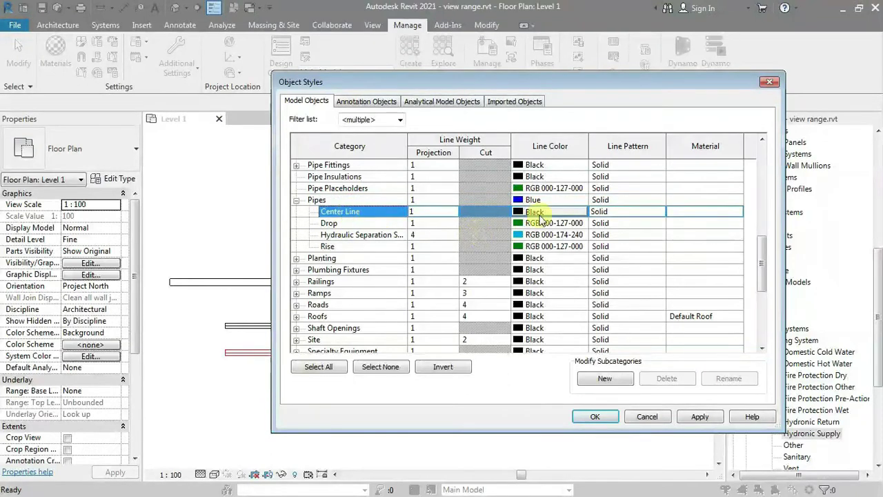
{"action": "left_click", "coordinate": [541, 216]}
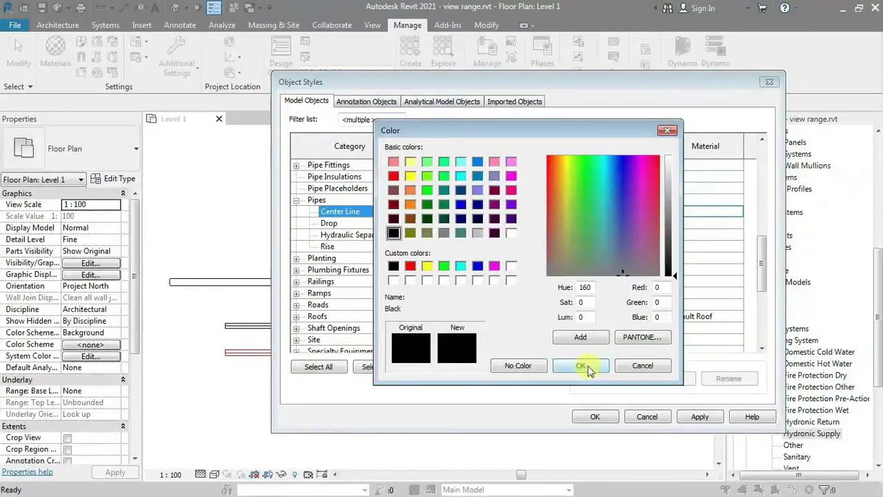
{"action": "left_click", "coordinate": [478, 233]}
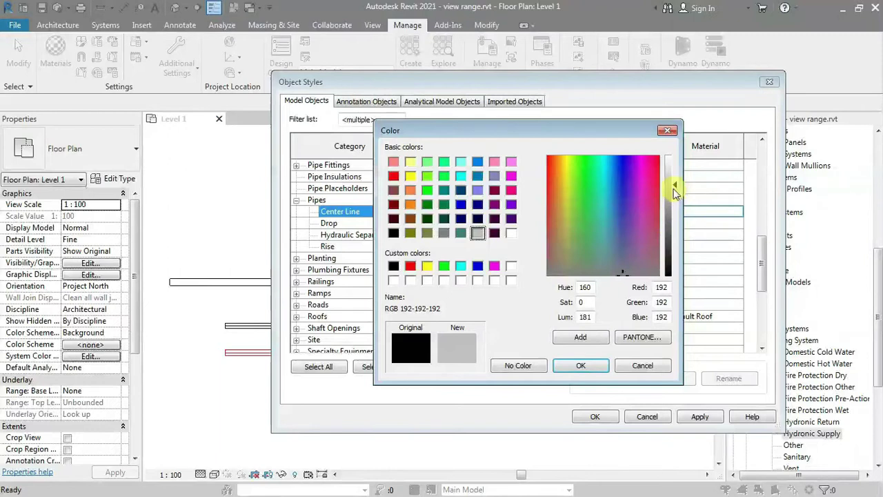
{"action": "left_click_drag", "start_coordinate": [675, 191], "coordinate": [674, 198]}
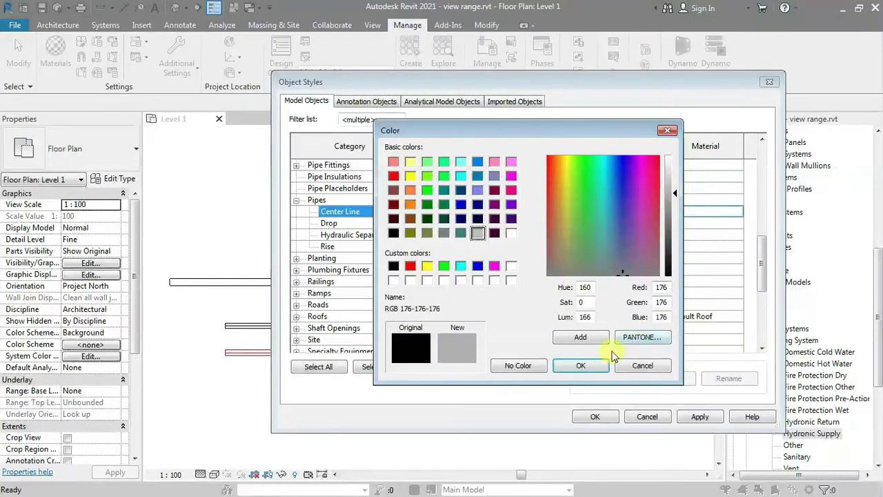
{"action": "left_click", "coordinate": [580, 366]}
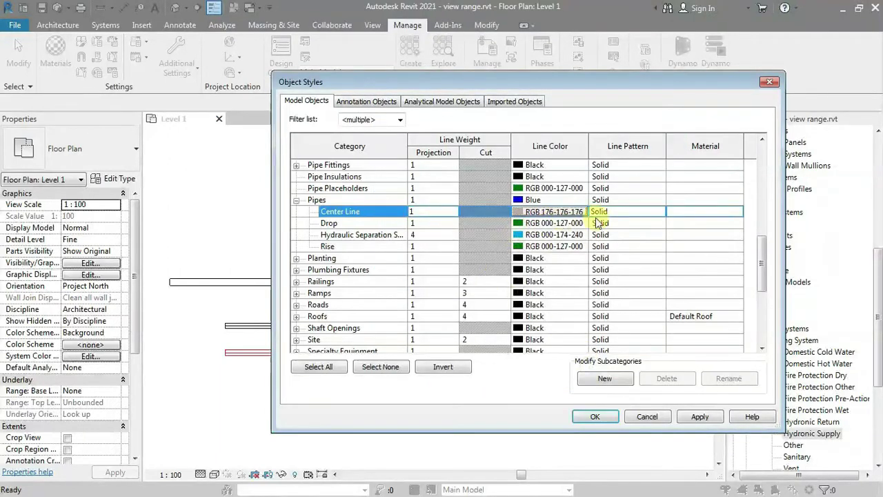
Set the Center Line line pattern to Hidden and apply the object style changes
{"action": "left_click", "coordinate": [618, 212]}
{"action": "left_click", "coordinate": [630, 212]}
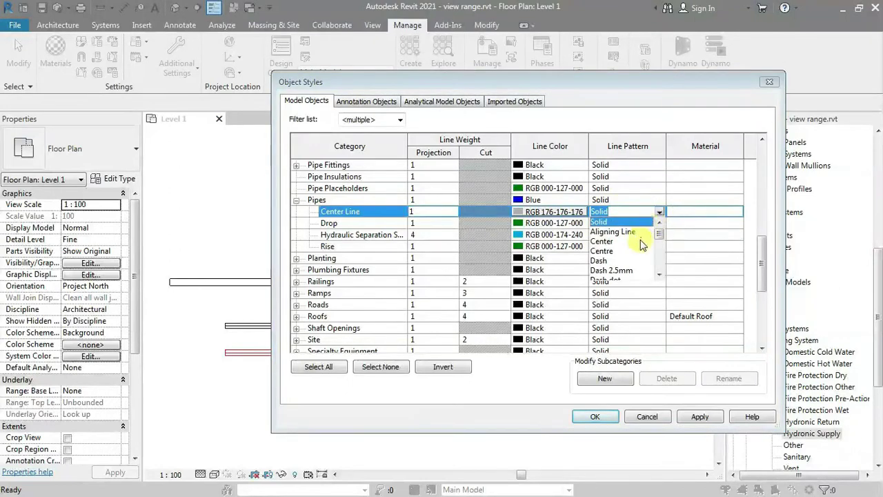
{"action": "scroll", "coordinate": [616, 275], "scroll_direction": "down", "scroll_amount": 2}
{"action": "scroll", "coordinate": [614, 266], "scroll_direction": "down", "scroll_amount": 1}
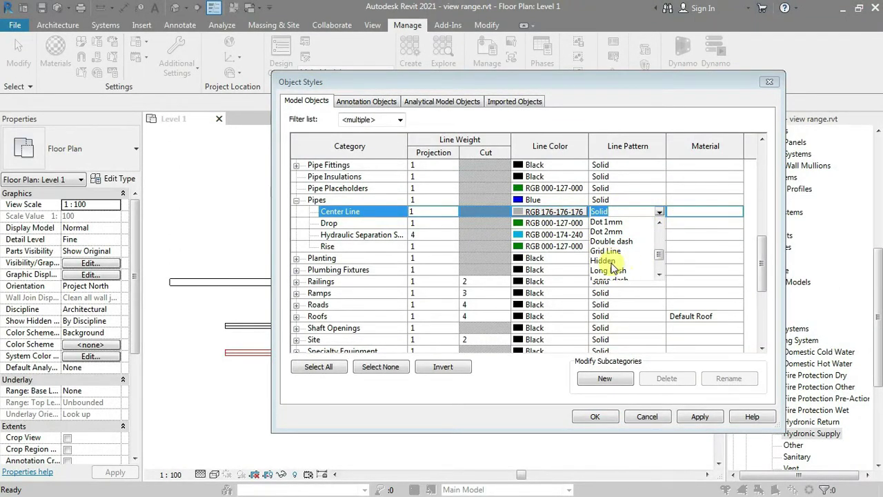
{"action": "left_click", "coordinate": [610, 262]}
{"action": "left_click", "coordinate": [659, 212]}
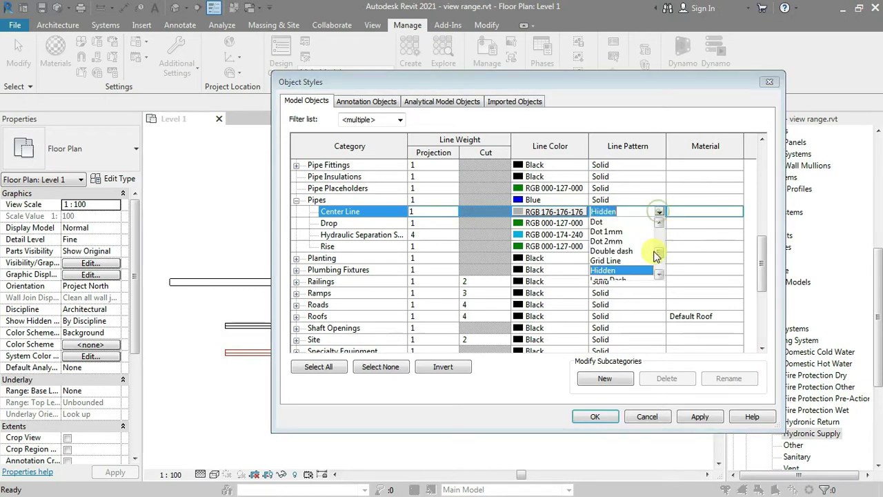
{"action": "scroll", "coordinate": [650, 260], "scroll_direction": "up", "scroll_amount": 2}
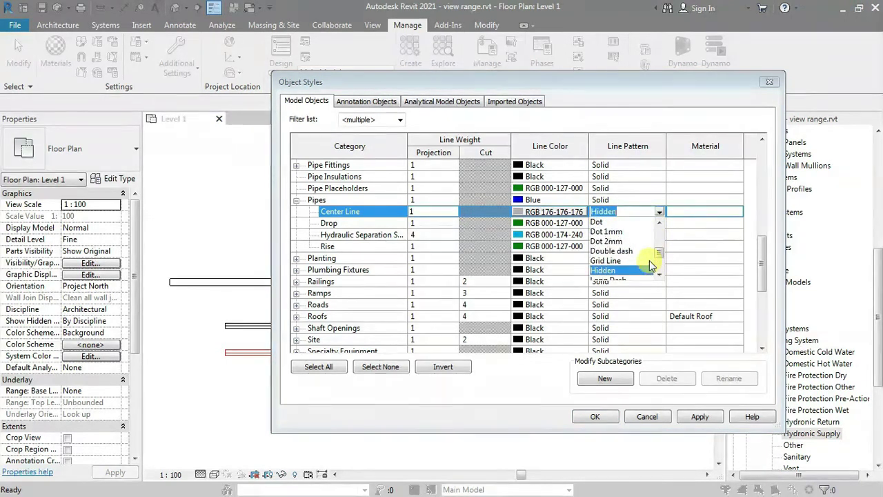
{"action": "scroll", "coordinate": [649, 260], "scroll_direction": "up", "scroll_amount": 2}
{"action": "scroll", "coordinate": [647, 262], "scroll_direction": "up", "scroll_amount": 1}
{"action": "scroll", "coordinate": [646, 263], "scroll_direction": "up", "scroll_amount": 1}
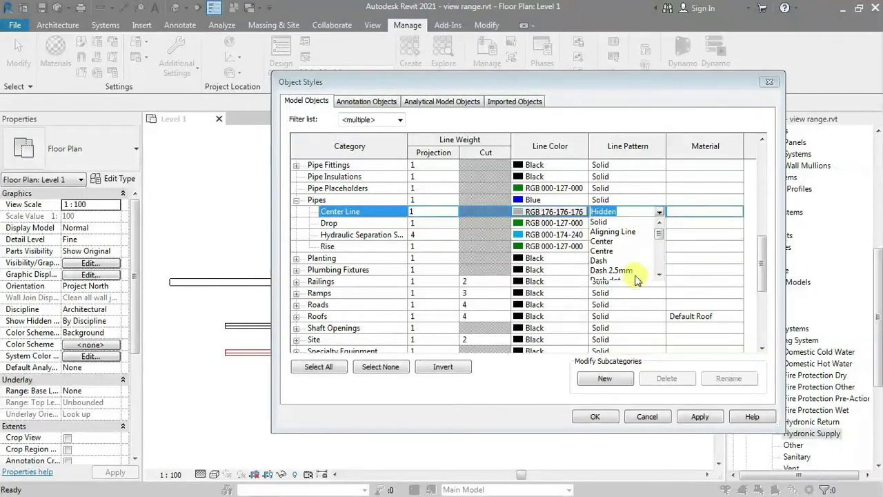
{"action": "left_click", "coordinate": [646, 212]}
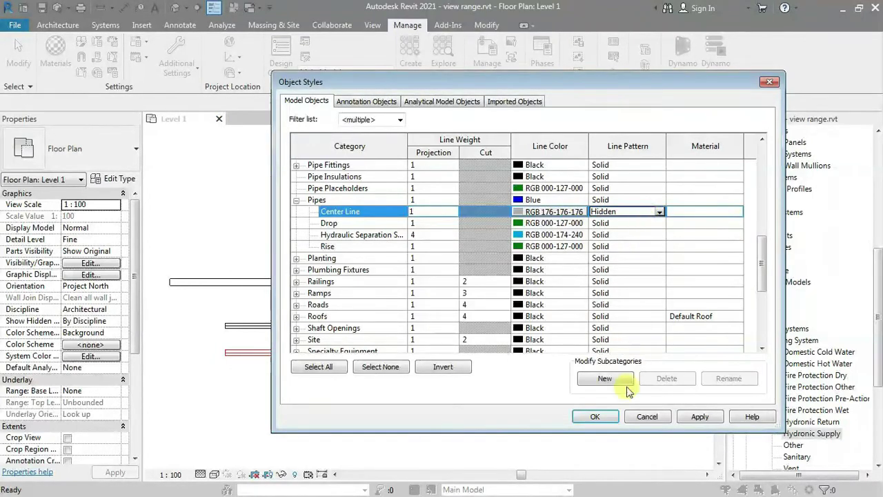
{"action": "left_click", "coordinate": [690, 417]}
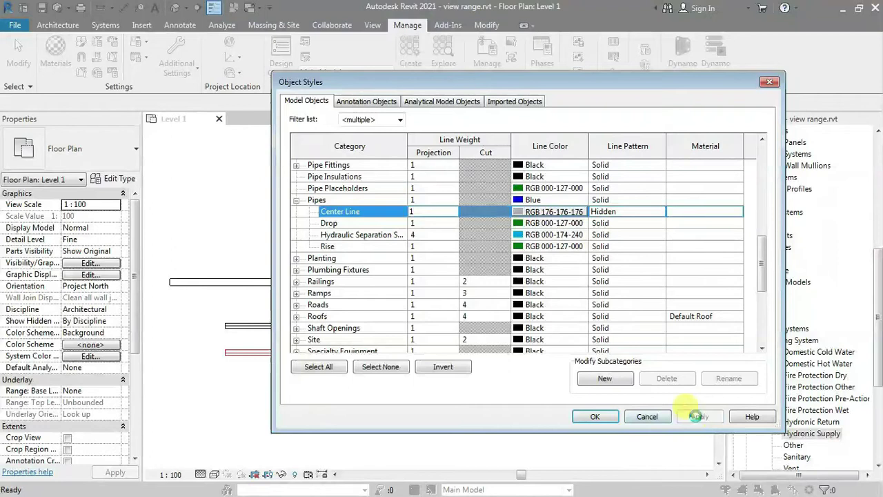
Close Object Styles with OK and zoom into the plan to view the updated lines
{"action": "left_click", "coordinate": [588, 417]}
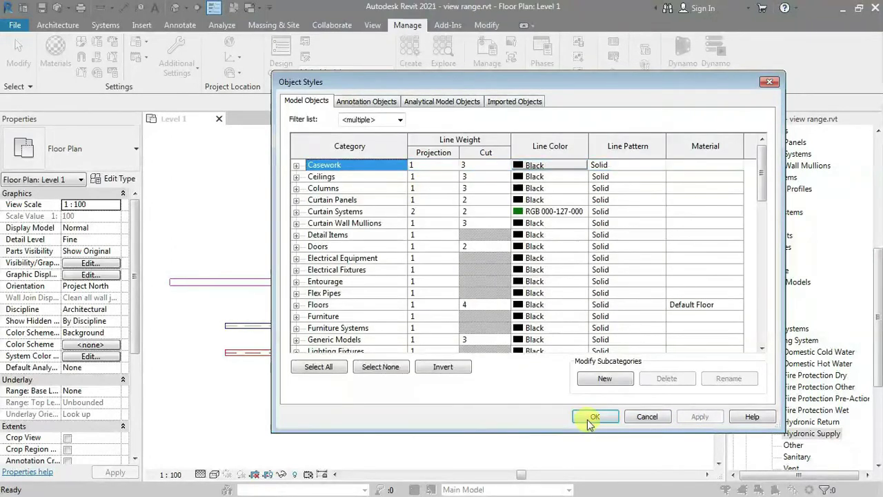
{"action": "scroll", "coordinate": [288, 403], "scroll_direction": "up", "scroll_amount": 2}
{"action": "scroll", "coordinate": [196, 277], "scroll_direction": "up", "scroll_amount": 2}
{"action": "scroll", "coordinate": [235, 303], "scroll_direction": "up", "scroll_amount": 1}
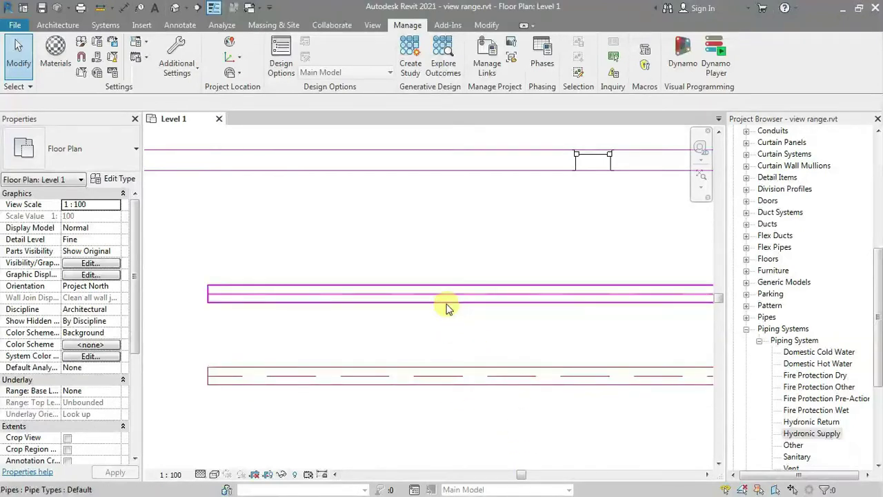
{"action": "scroll", "coordinate": [305, 354], "scroll_direction": "down", "scroll_amount": 2}
Clear the blue line-colour override from the Domestic Cold Water piping system type
{"action": "middle_click_drag", "start_coordinate": [412, 399], "coordinate": [392, 361]}
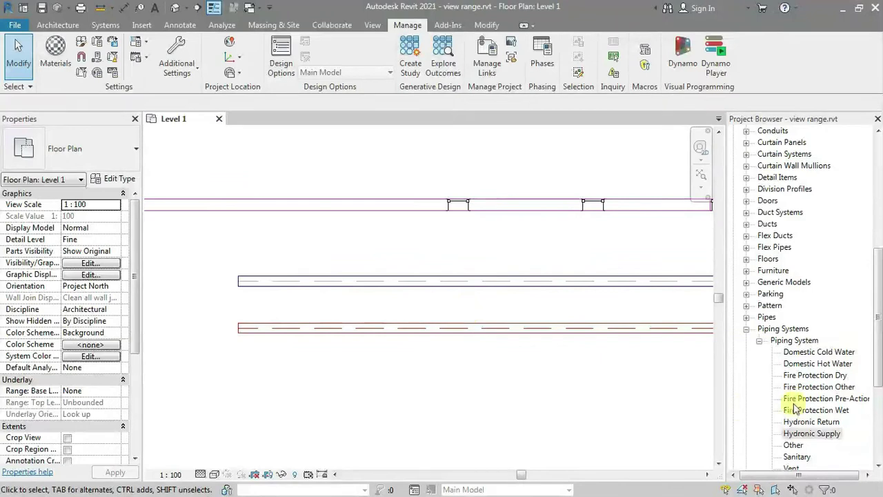
{"action": "double_click", "coordinate": [819, 352]}
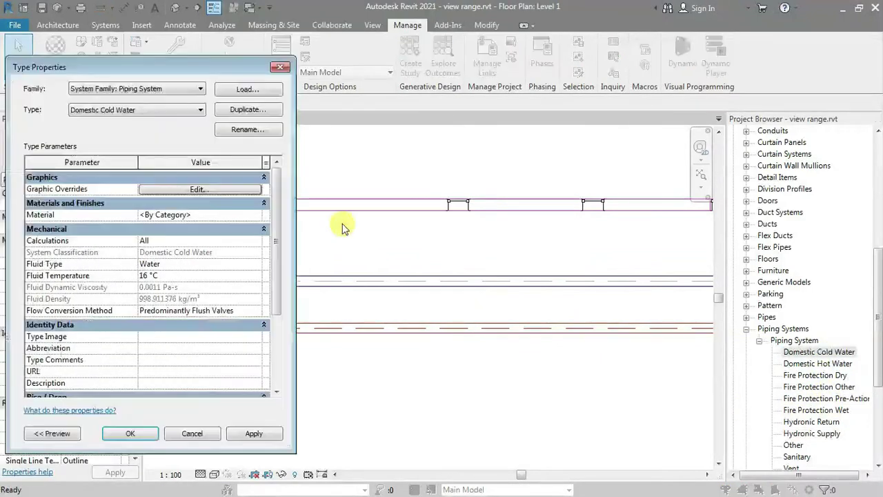
{"action": "left_click", "coordinate": [214, 189]}
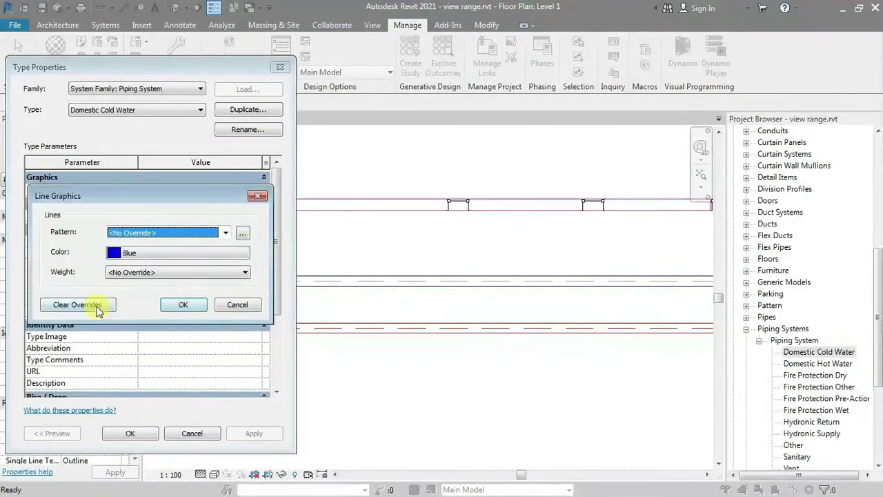
{"action": "left_click", "coordinate": [98, 311]}
{"action": "left_click", "coordinate": [178, 307]}
{"action": "left_click", "coordinate": [131, 433]}
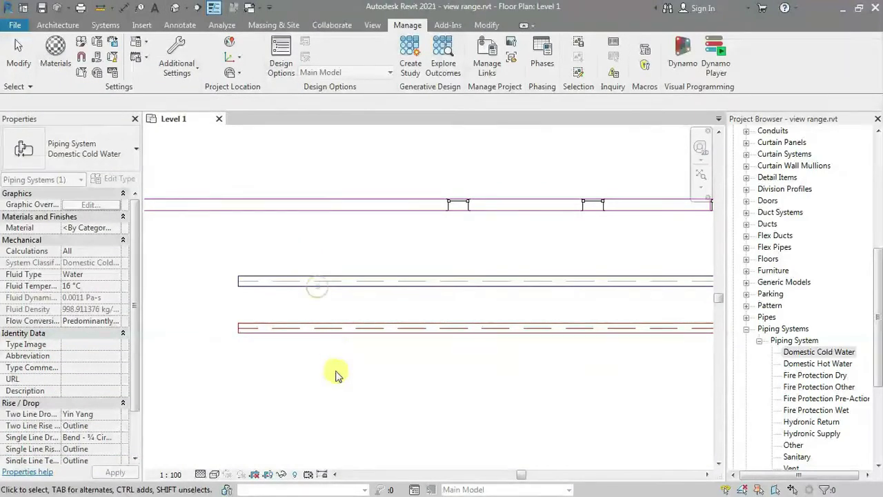
{"action": "left_click", "coordinate": [338, 375]}
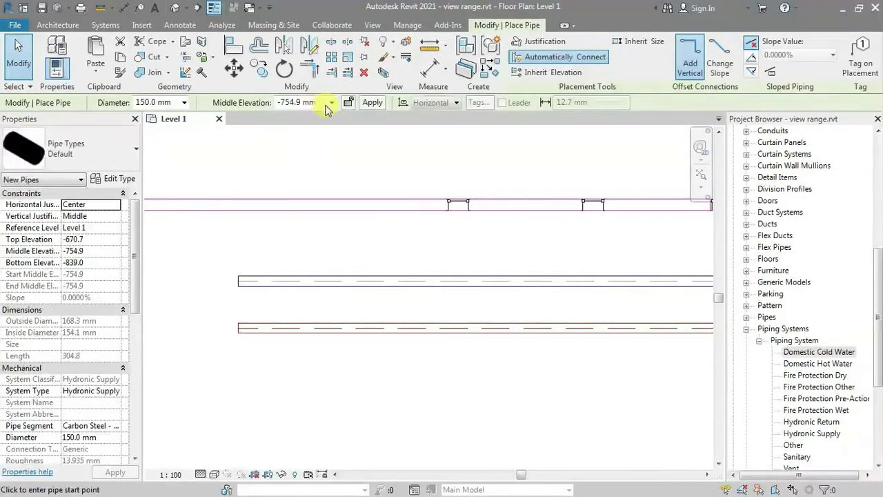
Draw a Domestic Cold Water pipe at 1200 mm middle elevation below the existing pipes
{"action": "double_click", "coordinate": [311, 102]}
{"action": "type", "text": "1200"}
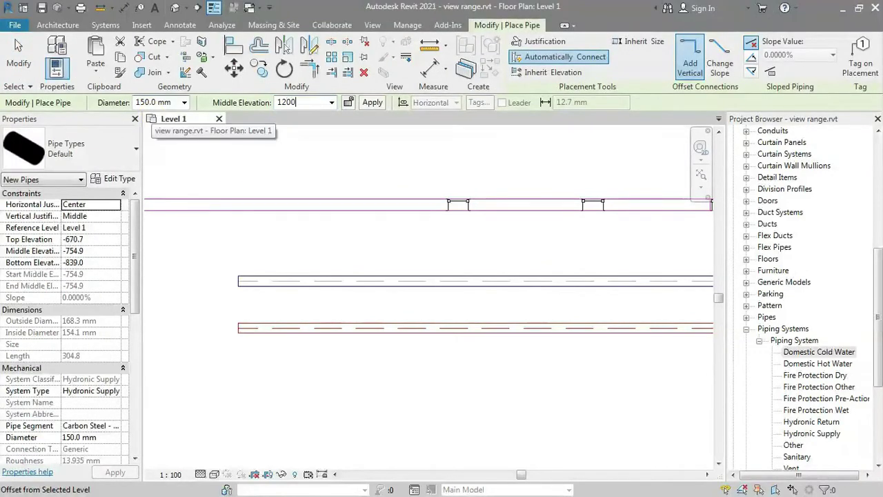
{"action": "key", "text": "Return"}
{"action": "left_click", "coordinate": [116, 391]}
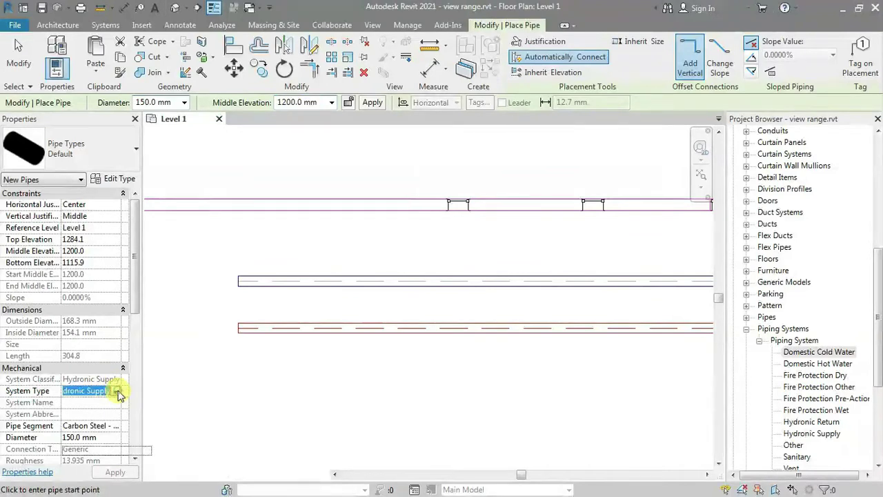
{"action": "left_click", "coordinate": [115, 390]}
{"action": "left_click", "coordinate": [108, 403]}
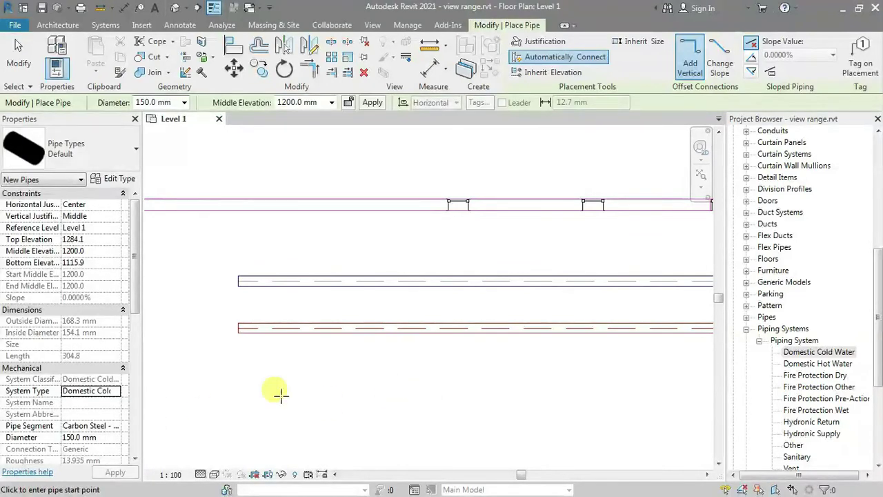
{"action": "left_click", "coordinate": [269, 386]}
{"action": "left_click", "coordinate": [463, 387]}
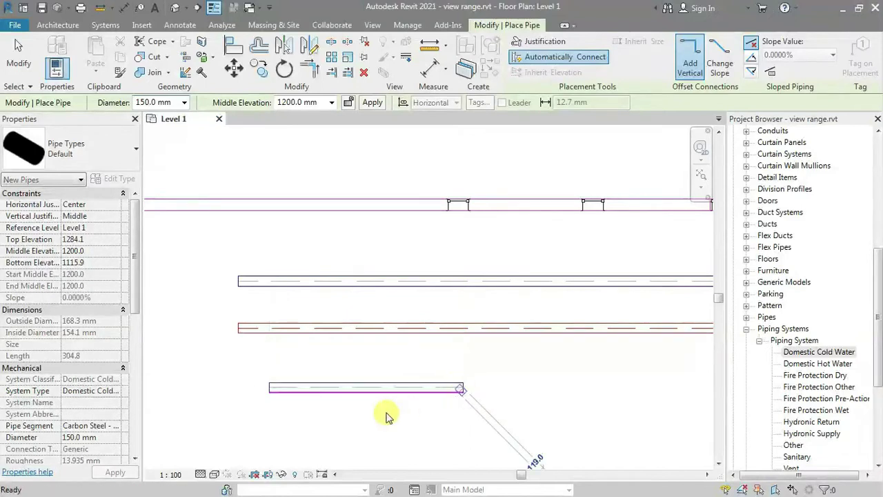
{"action": "key", "text": "Escape"}
{"action": "scroll", "coordinate": [309, 400], "scroll_direction": "up", "scroll_amount": 2}
{"action": "key", "text": "Escape"}
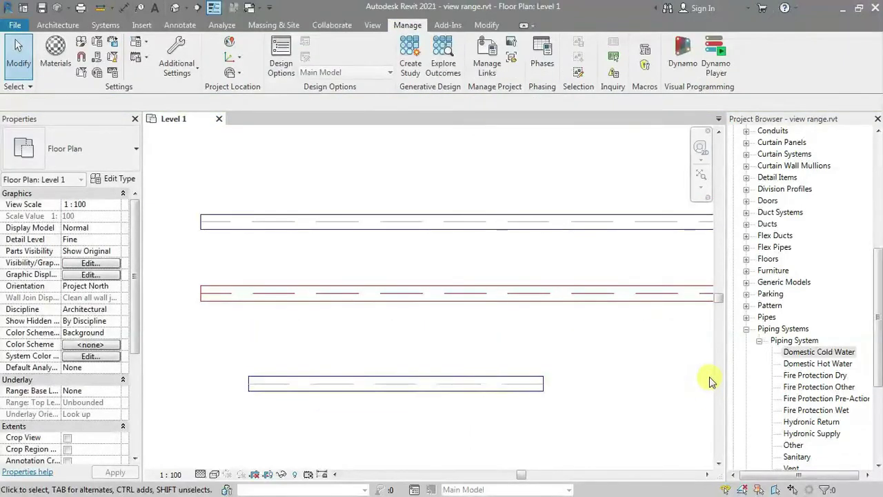
Draw a 2100 mm Generic 200mm wall near the upper left of the plan
{"action": "scroll", "coordinate": [469, 383], "scroll_direction": "down", "scroll_amount": 1}
{"action": "scroll", "coordinate": [483, 373], "scroll_direction": "down", "scroll_amount": 2}
{"action": "mouse_move", "coordinate": [410, 244]}
{"action": "middle_mouse_down"}
{"action": "mouse_move", "coordinate": [362, 254]}
{"action": "mouse_move", "coordinate": [331, 324]}
{"action": "middle_mouse_up"}
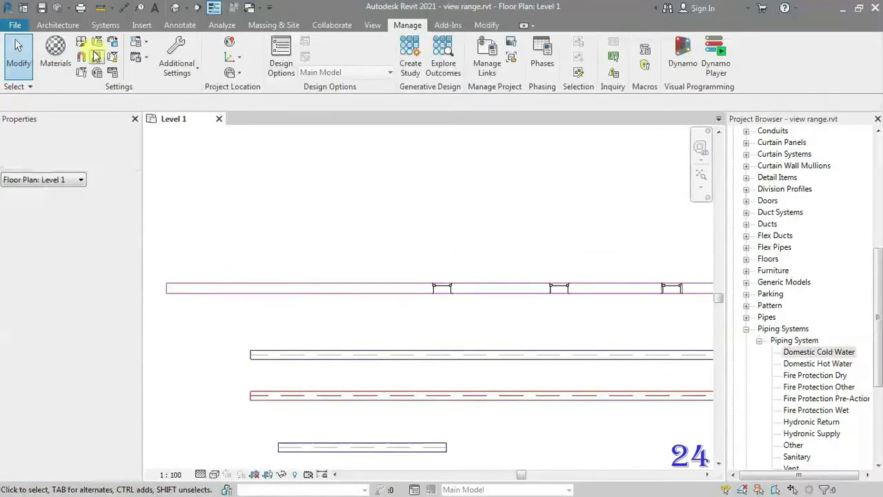
{"action": "left_click", "coordinate": [57, 25]}
{"action": "left_click", "coordinate": [54, 62]}
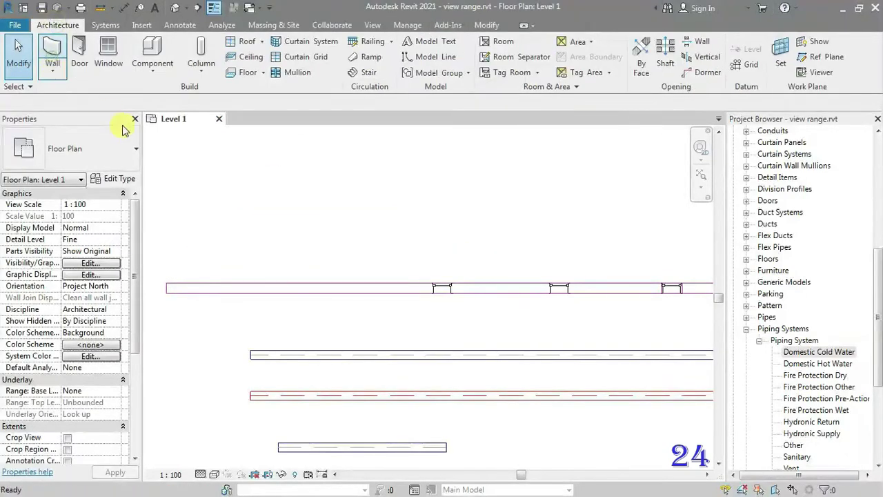
{"action": "left_click", "coordinate": [208, 194]}
{"action": "left_click", "coordinate": [318, 195]}
{"action": "key", "text": "Escape"}
{"action": "key", "text": "Escape"}
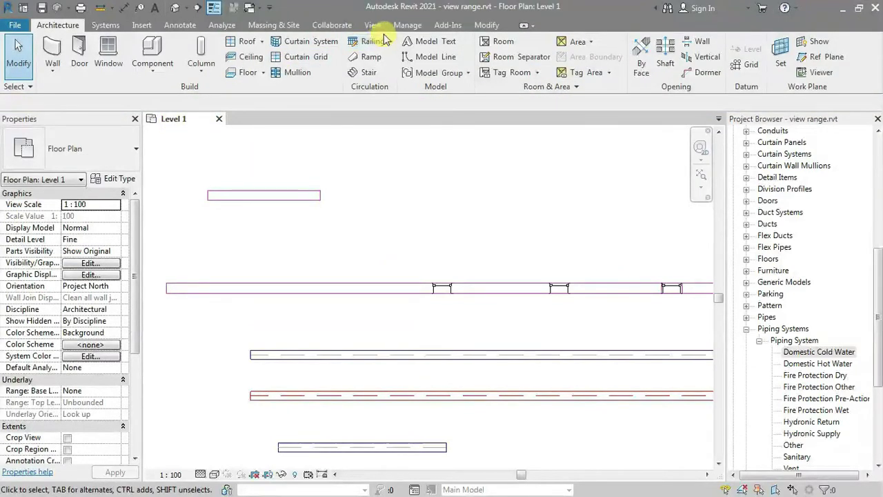
Confirm the Walls Magenta line colour in Object Styles and close the dialog
{"action": "left_click", "coordinate": [404, 26]}
{"action": "left_click", "coordinate": [82, 43]}
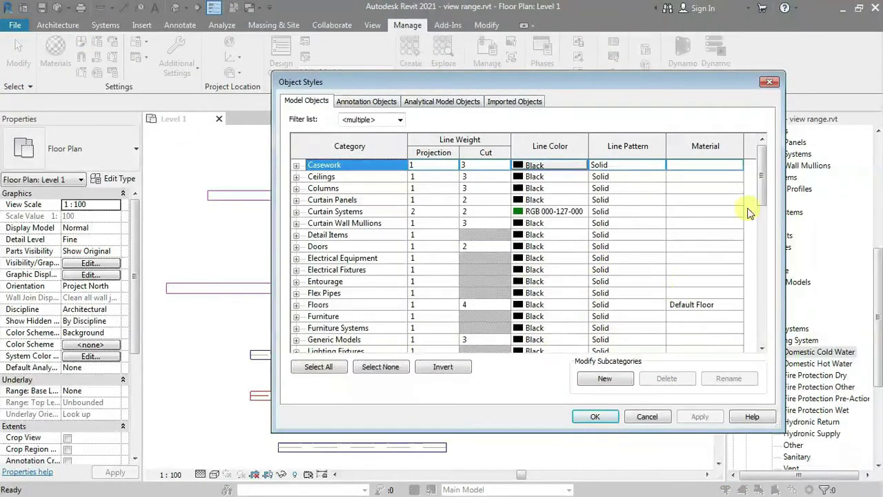
{"action": "left_click_drag", "start_coordinate": [762, 181], "coordinate": [766, 343]}
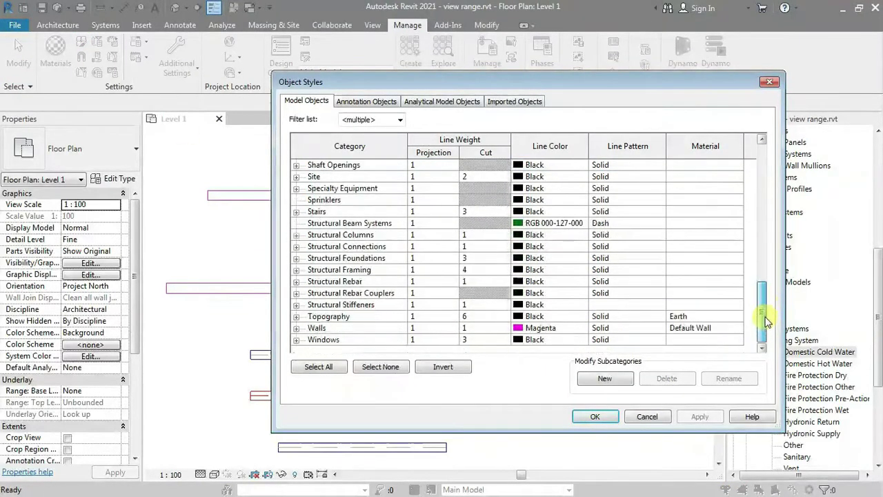
{"action": "left_click", "coordinate": [612, 415]}
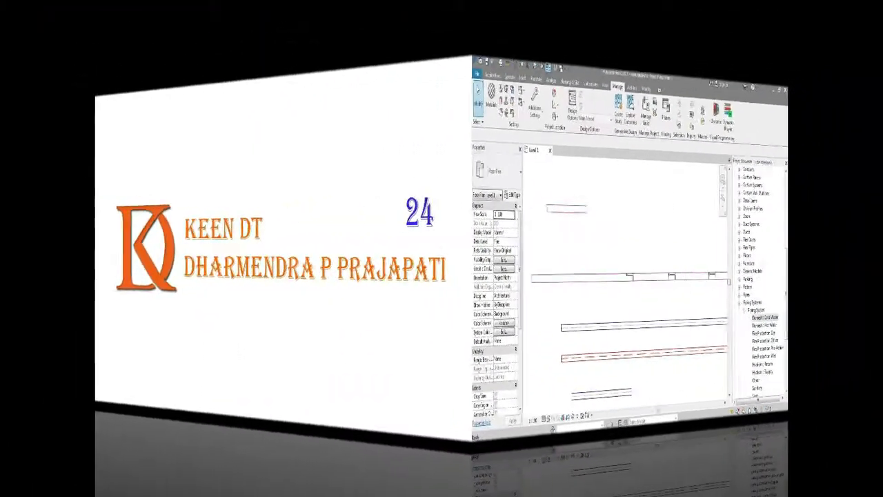